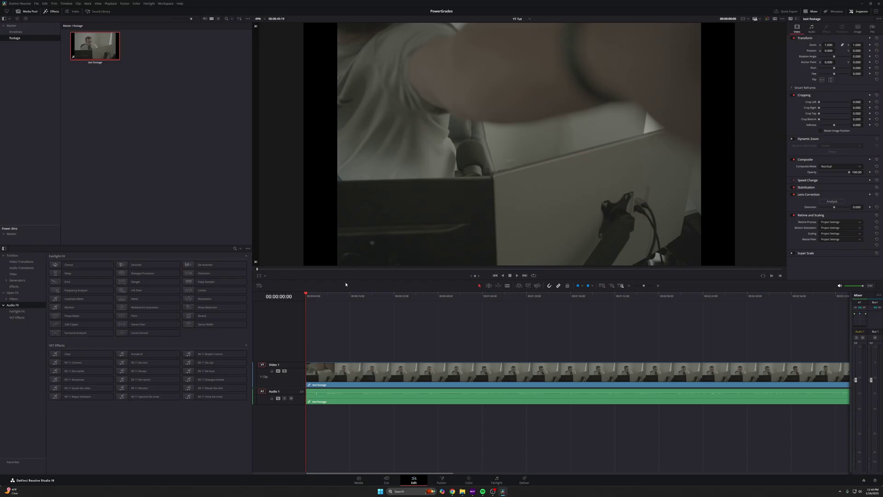
- Move the playhead to a later frame of the clip
drag(313, 299, 604, 300)
- On the Color page, show the PowerGrade 1 album with its WB and desk look stills
click(469, 478)
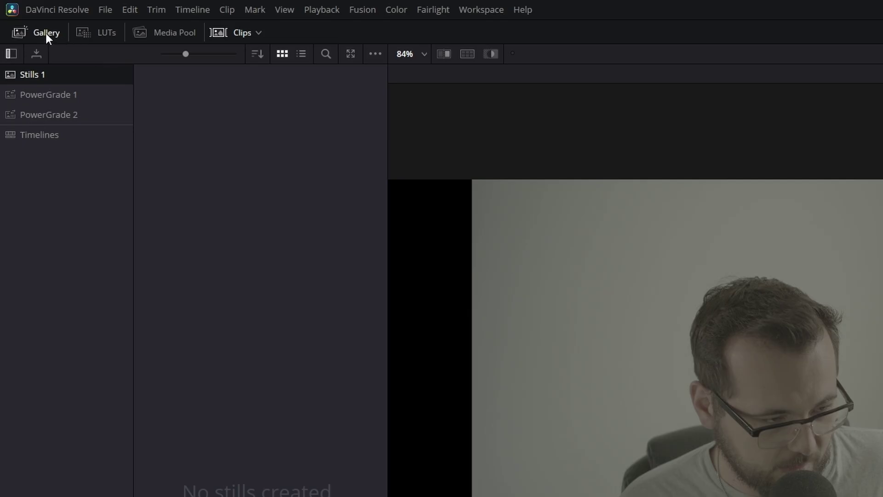
click(16, 11)
click(15, 10)
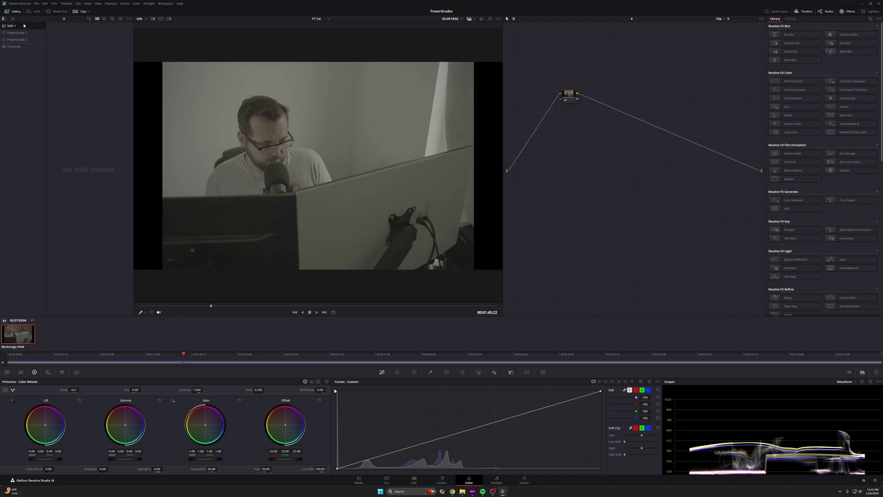
click(35, 33)
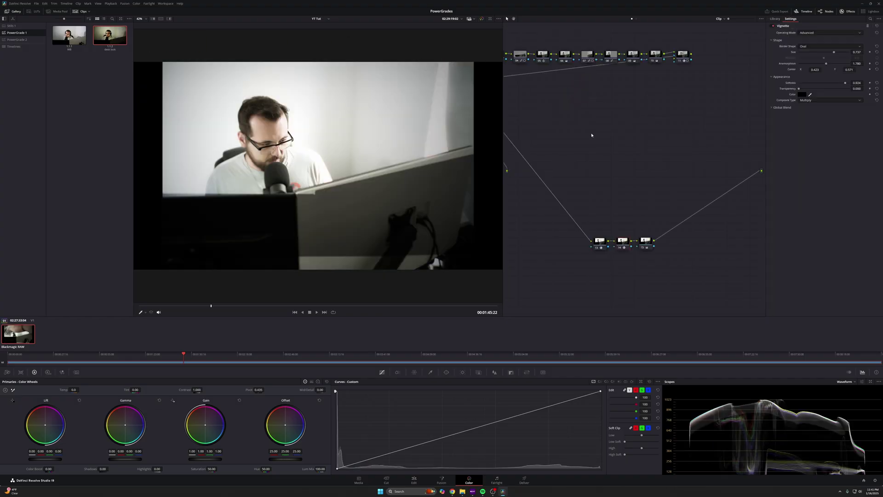
- Clean up the node graph into rows and reshape the polygon window, raising its top-right corner
drag(700, 202, 649, 145)
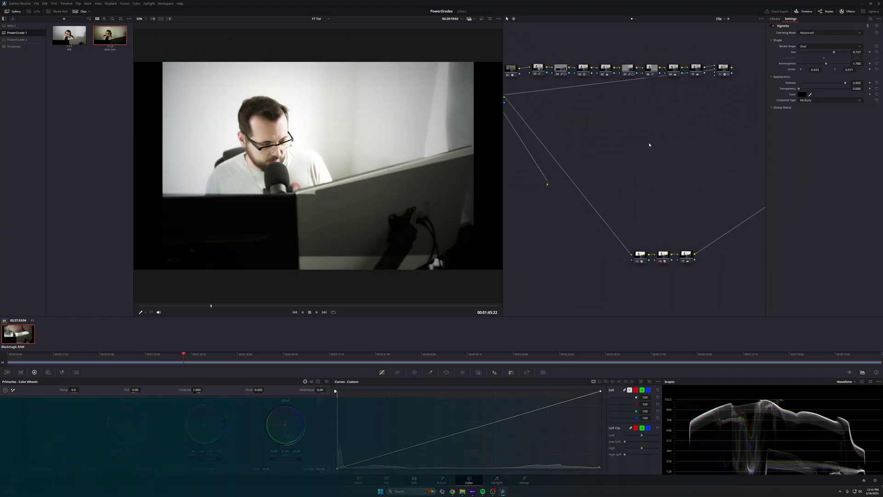
click(666, 201)
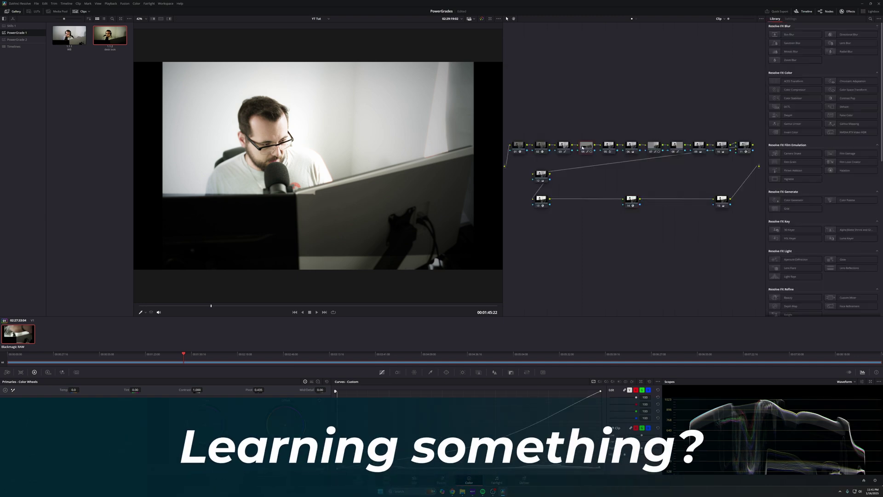
click(446, 371)
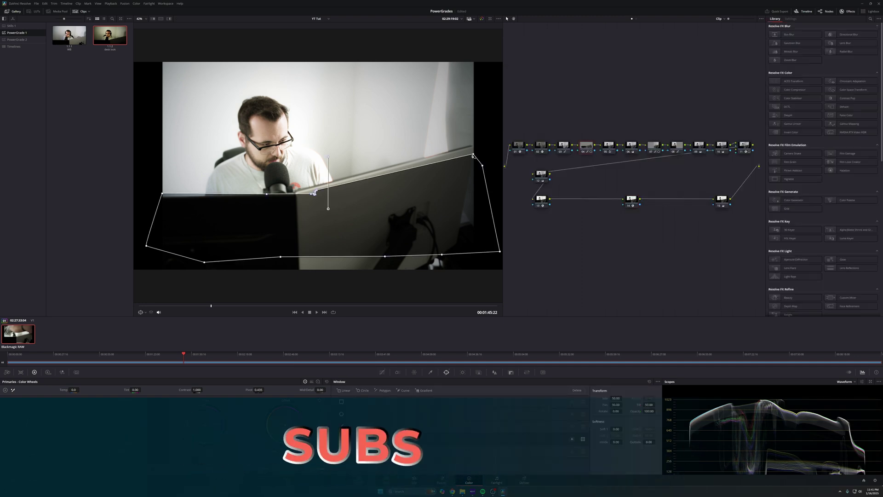
drag(476, 151, 477, 144)
drag(500, 251, 517, 271)
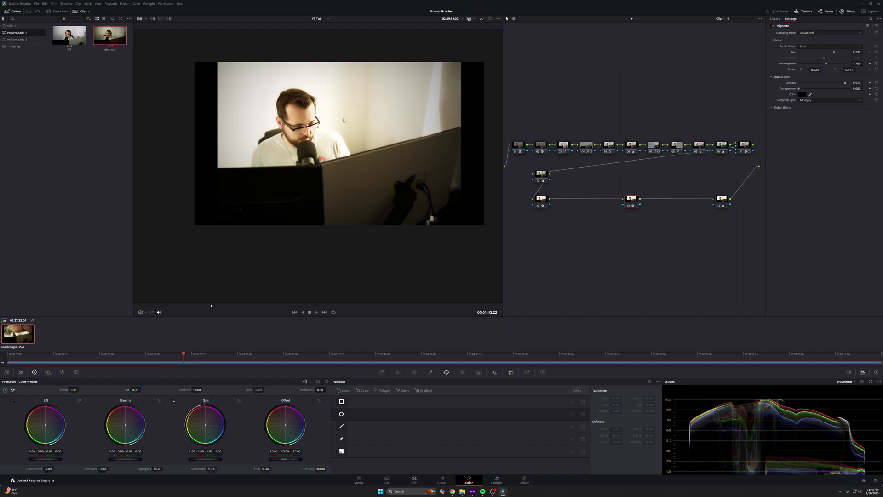
- Grab the current warm vignetted grade as still 1.1.1 in PowerGrade 1
right_click(345, 121)
click(350, 123)
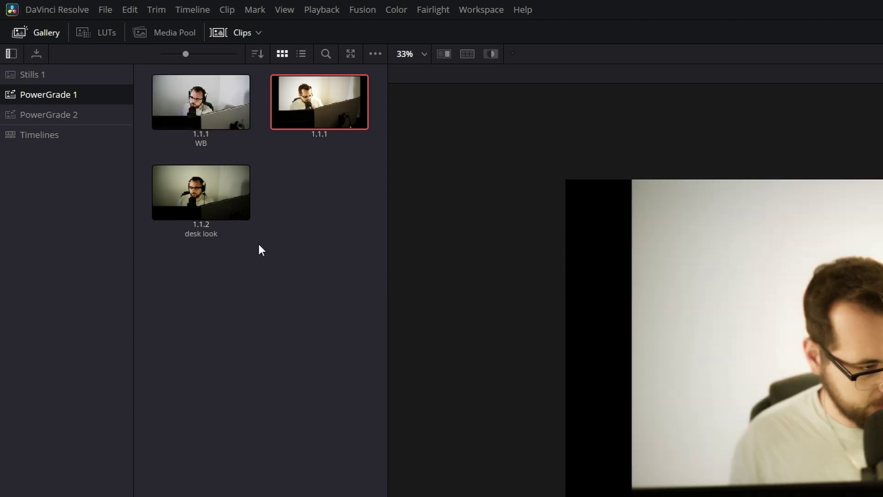
click(172, 285)
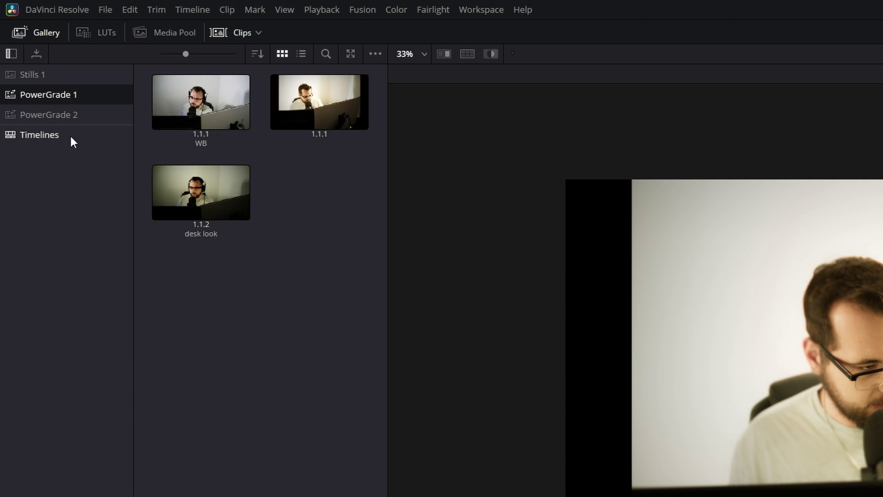
click(50, 115)
scroll(248, 257, up, 1)
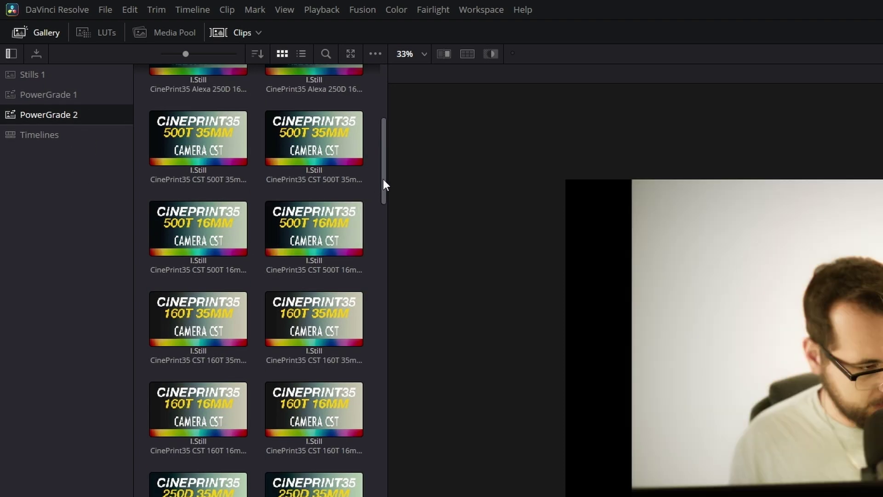
drag(384, 179, 391, 496)
scroll(256, 280, up, 10)
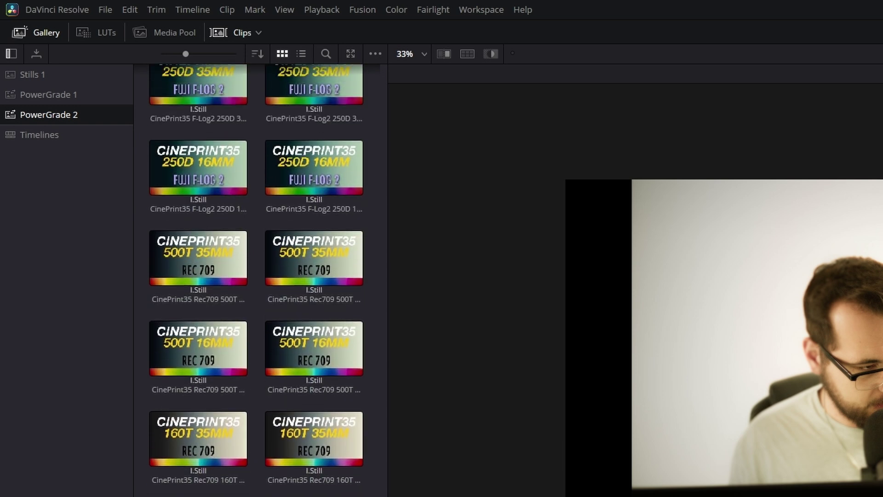
scroll(366, 111, up, 15)
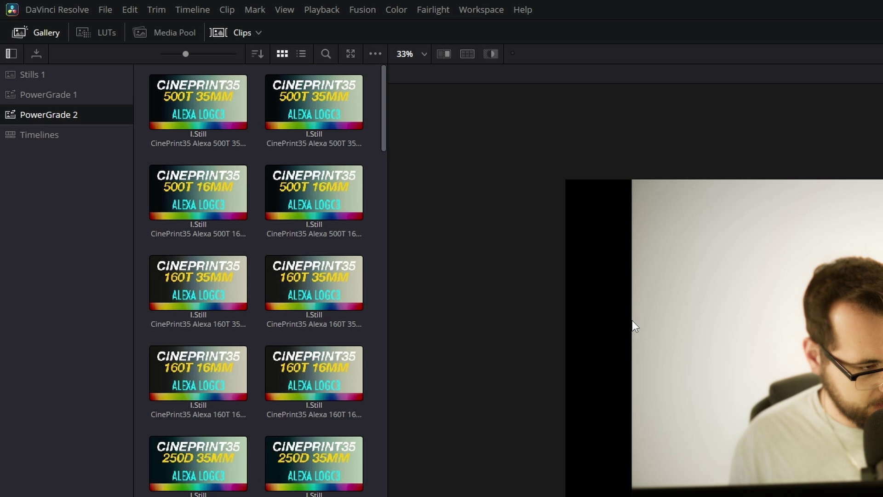
click(48, 94)
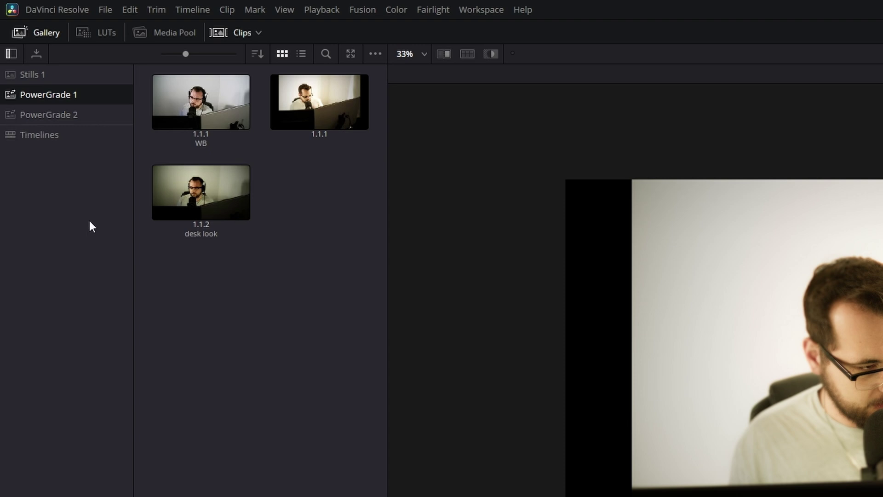
- Add a trial PowerGrade 3 album, start renaming it, then bring up its removal option
right_click(90, 218)
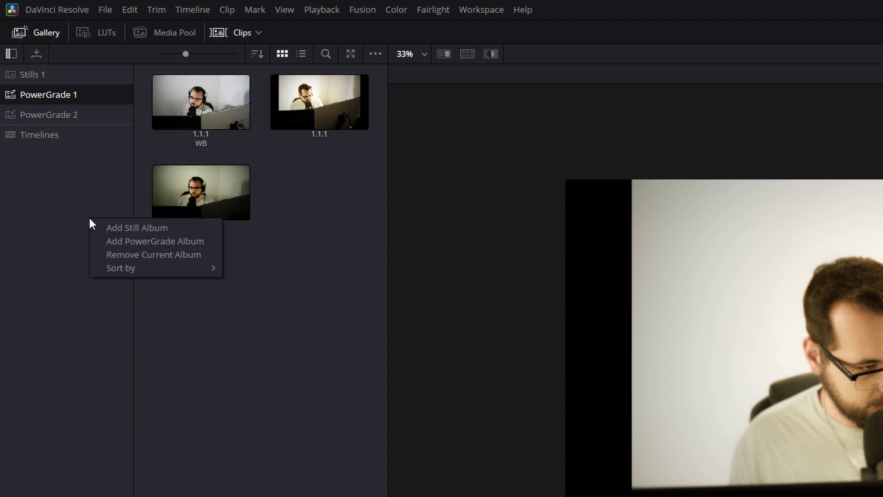
click(152, 242)
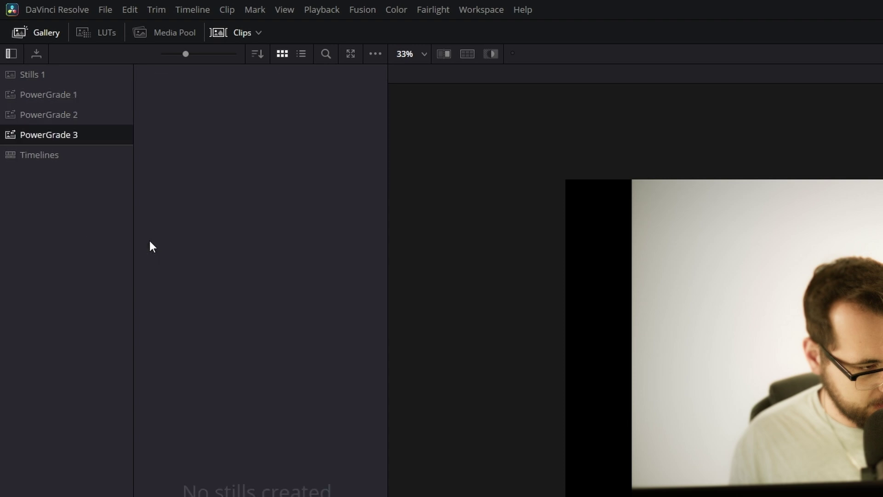
double_click(67, 138)
right_click(82, 136)
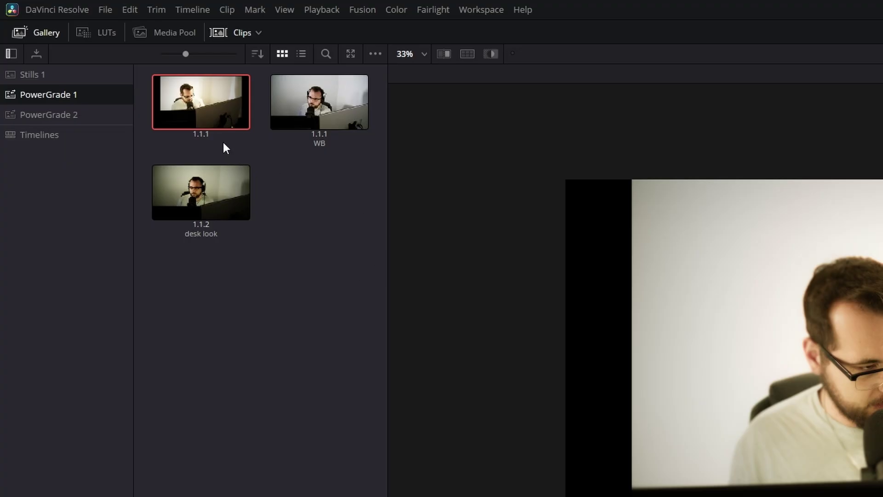
- Export still 1.1.1 as a DPX (*.dpx) file to Downloads
right_click(215, 98)
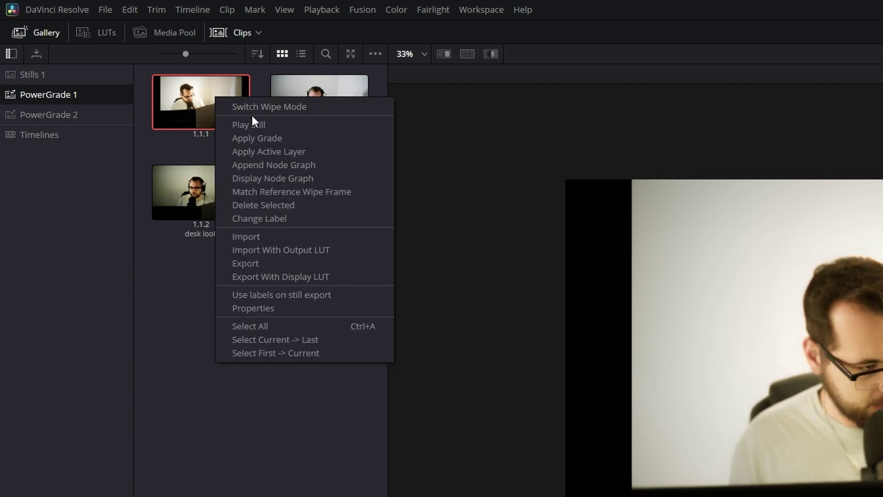
click(342, 263)
click(487, 269)
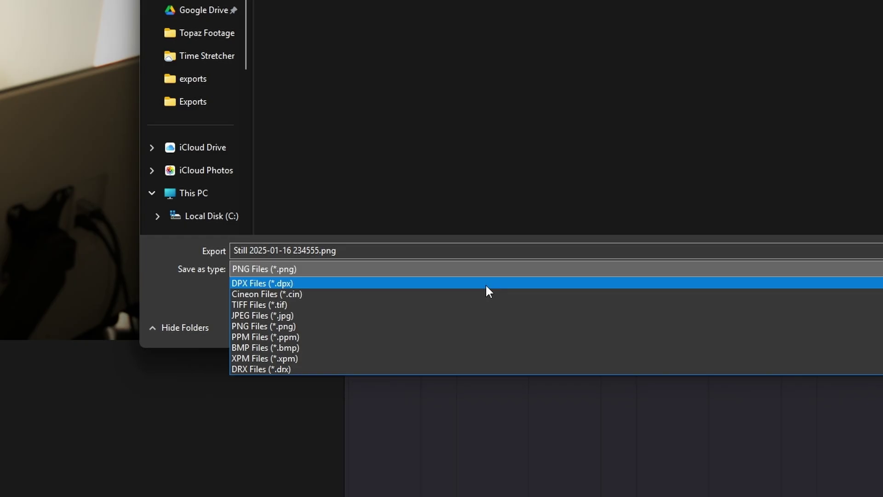
click(488, 291)
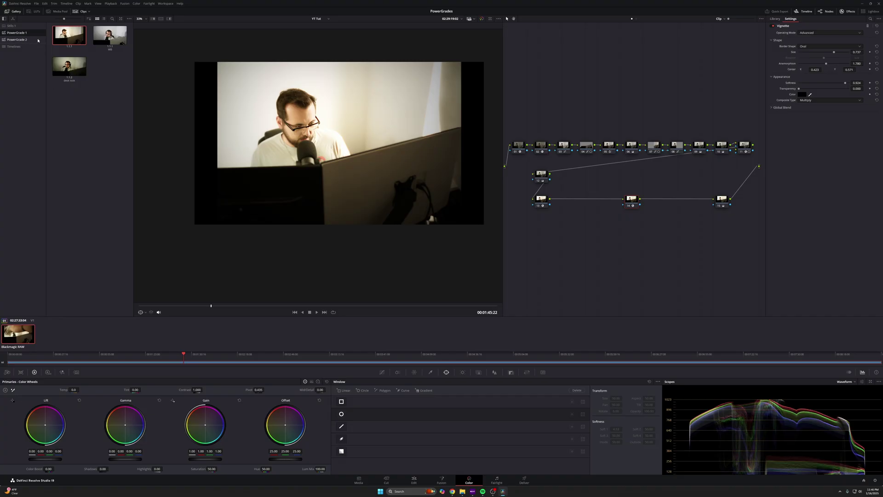
- Import the exported .dpx still from Downloads back into the PowerGrade 1 album
right_click(90, 110)
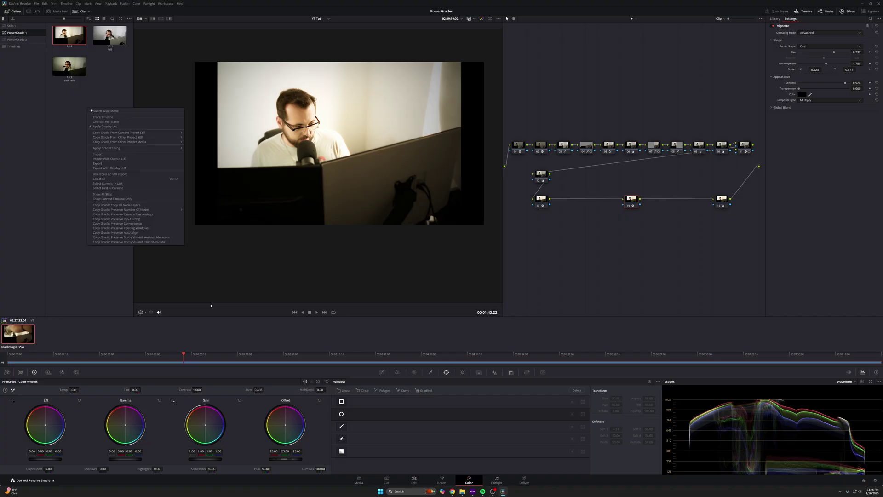
click(128, 155)
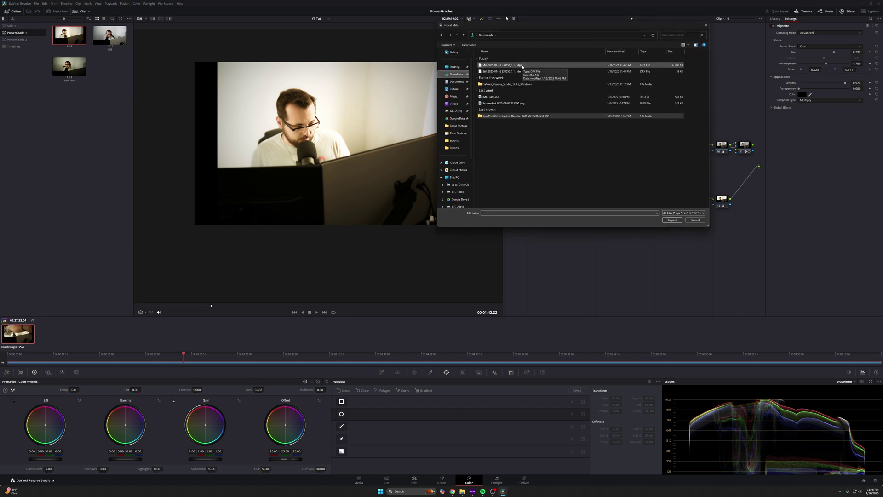
click(523, 67)
click(670, 222)
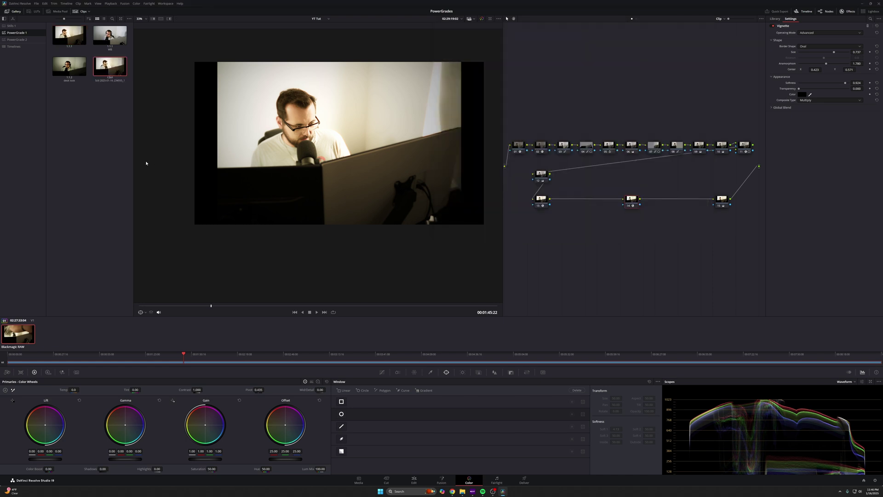